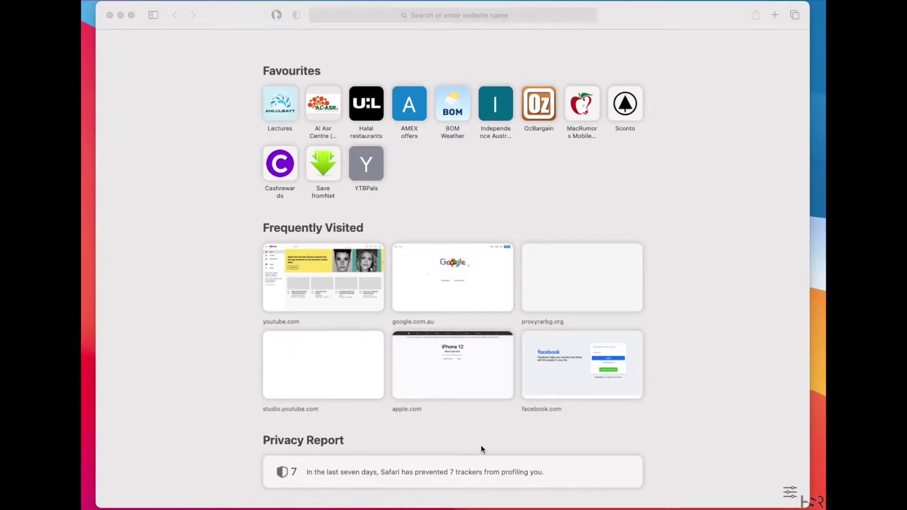
Load bootcampdrivers.com in Safari by typing 'boot' and accepting the autocompletion
{"action": "left_click", "coordinate": [427, 18]}
{"action": "type", "text": "bootcampdrivers.com"}
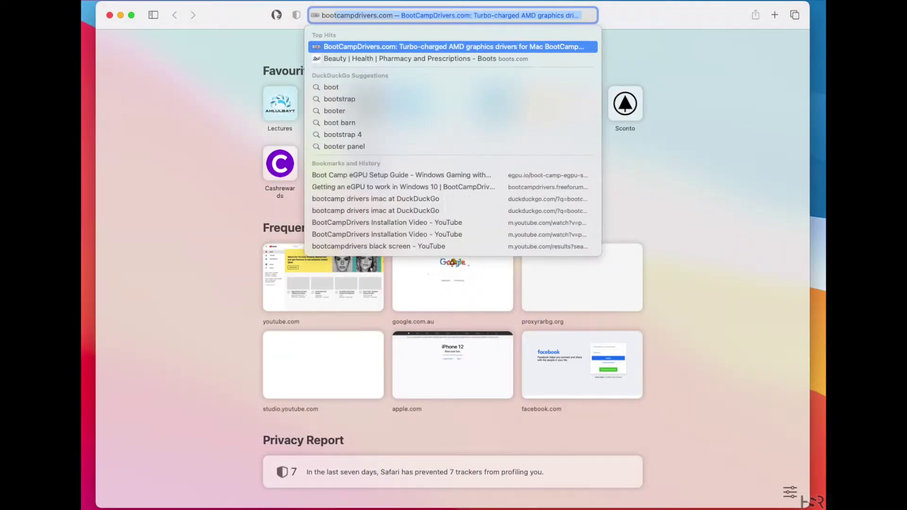
{"action": "key", "text": "Return"}
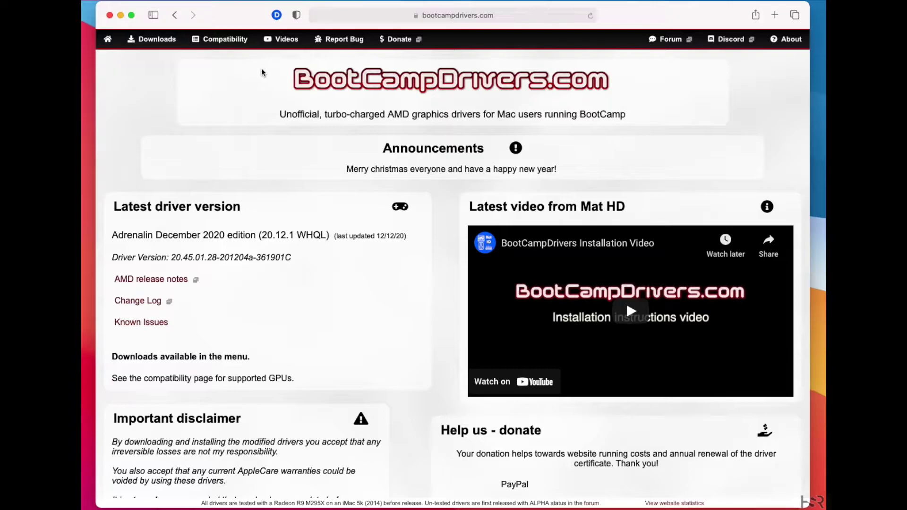
{"action": "mouse_move", "coordinate": [154, 40]}
{"action": "mouse_move", "coordinate": [168, 58]}
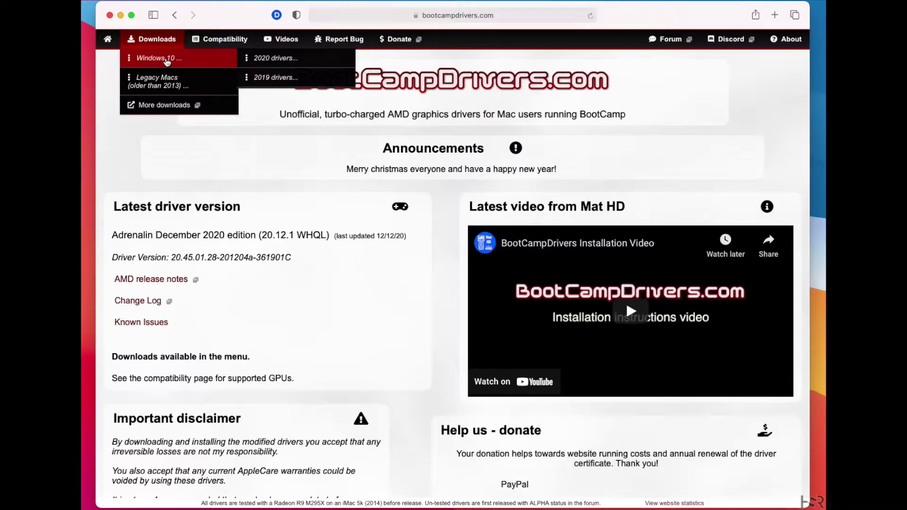
{"action": "mouse_move", "coordinate": [274, 60]}
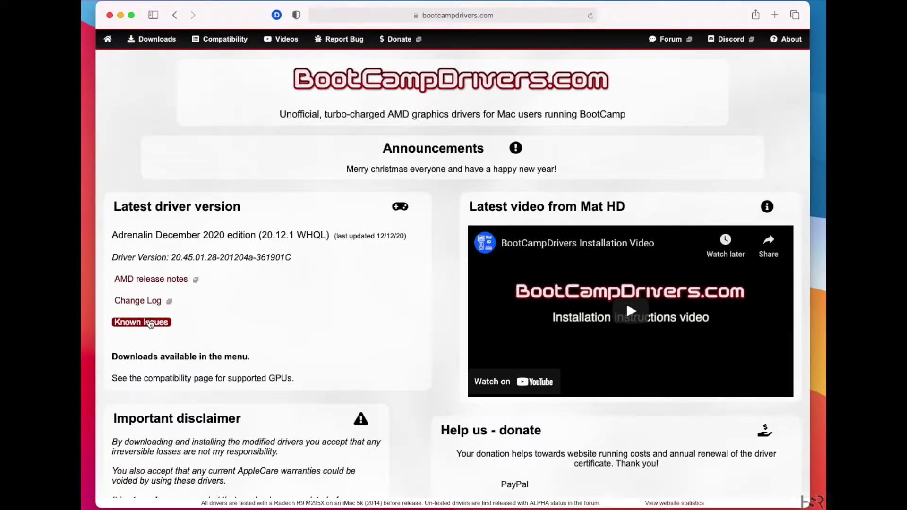
{"action": "left_click", "coordinate": [143, 324]}
{"action": "scroll", "coordinate": [322, 409], "scroll_direction": "down", "scroll_amount": 1}
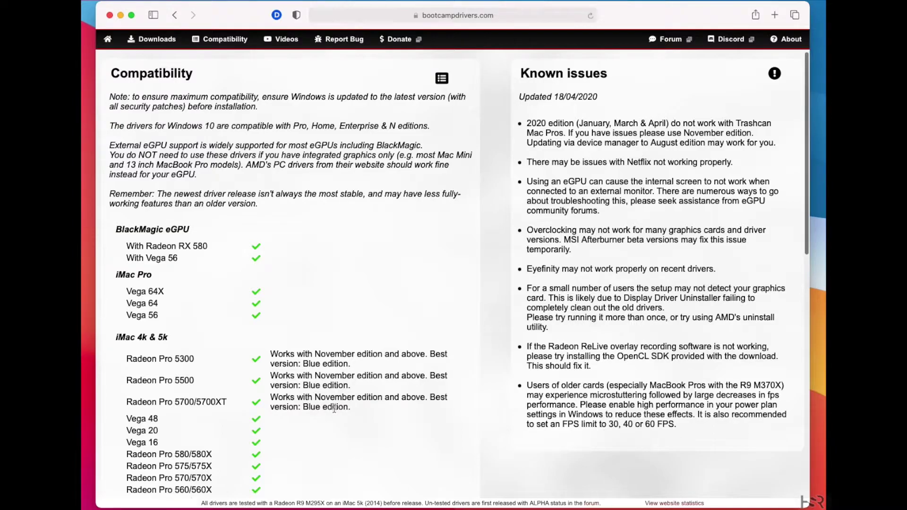
{"action": "scroll", "coordinate": [334, 409], "scroll_direction": "down", "scroll_amount": 10}
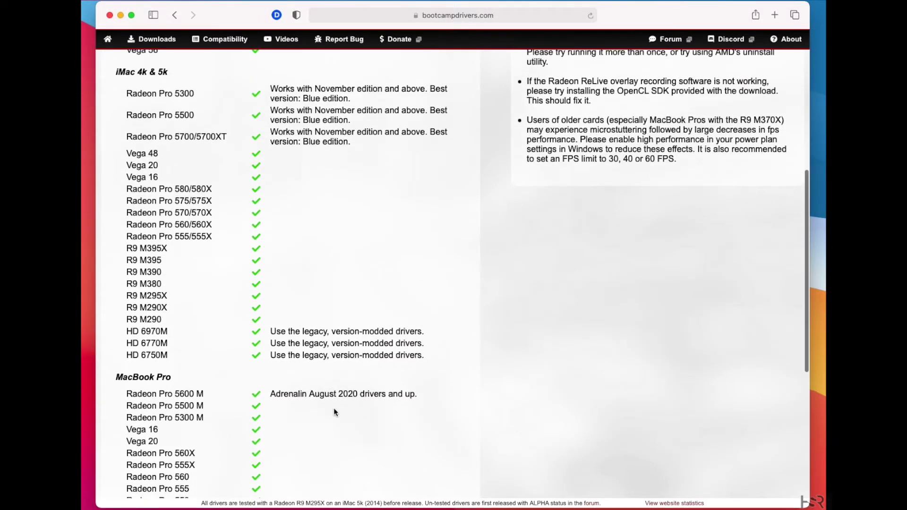
{"action": "scroll", "coordinate": [333, 407], "scroll_direction": "down", "scroll_amount": 2}
{"action": "scroll", "coordinate": [333, 411], "scroll_direction": "down", "scroll_amount": 3}
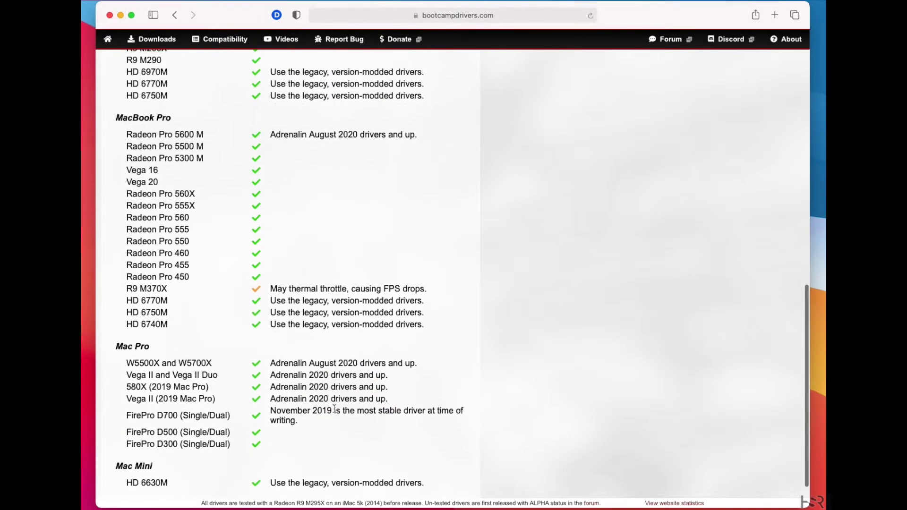
{"action": "scroll", "coordinate": [333, 418], "scroll_direction": "up", "scroll_amount": 1}
{"action": "scroll", "coordinate": [333, 419], "scroll_direction": "down", "scroll_amount": 2}
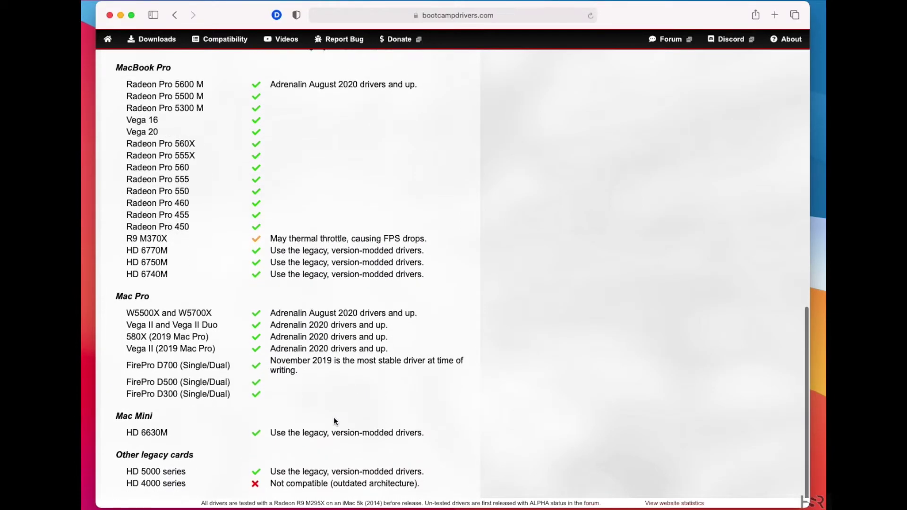
{"action": "scroll", "coordinate": [334, 418], "scroll_direction": "up", "scroll_amount": 8}
{"action": "scroll", "coordinate": [334, 428], "scroll_direction": "up", "scroll_amount": 5}
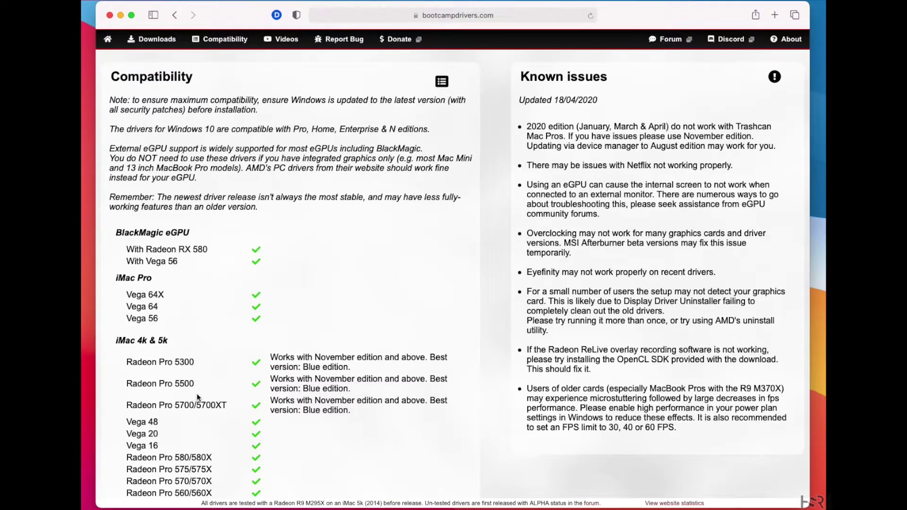
{"action": "scroll", "coordinate": [197, 395], "scroll_direction": "down", "scroll_amount": 3}
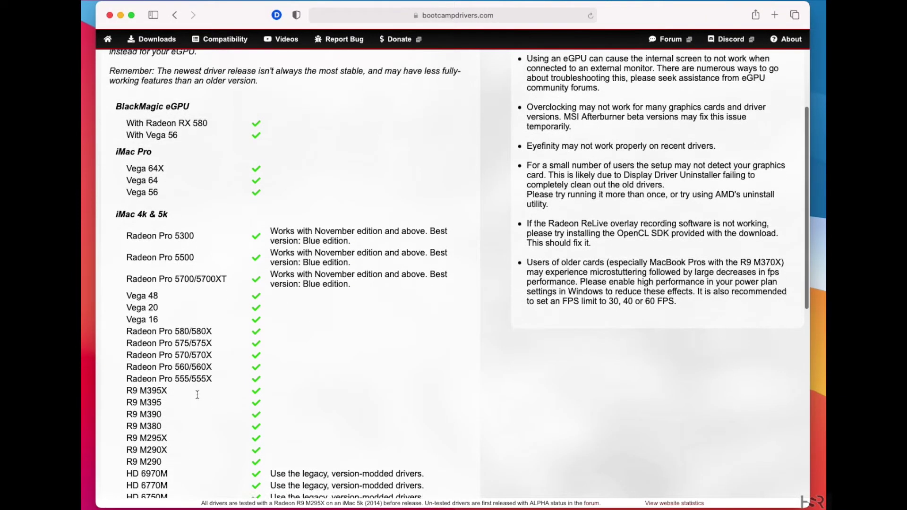
{"action": "scroll", "coordinate": [197, 398], "scroll_direction": "down", "scroll_amount": 4}
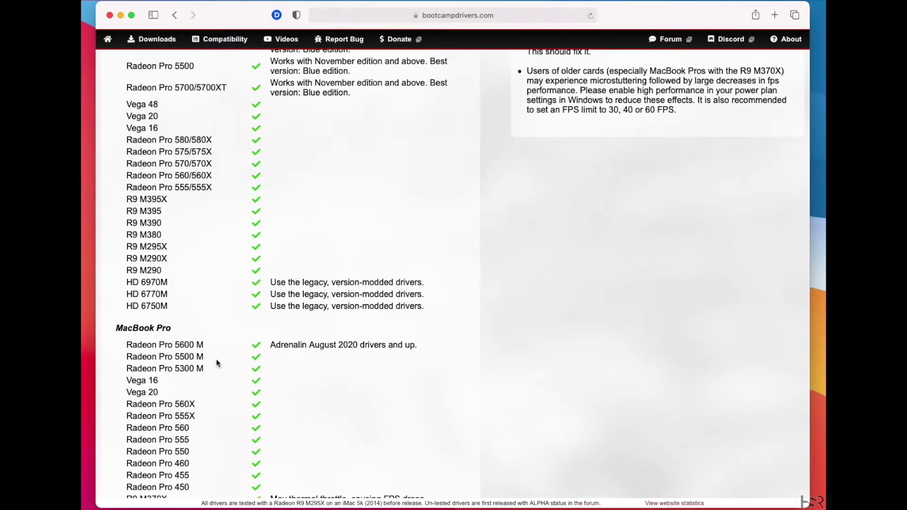
{"action": "scroll", "coordinate": [224, 347], "scroll_direction": "left", "scroll_amount": 5}
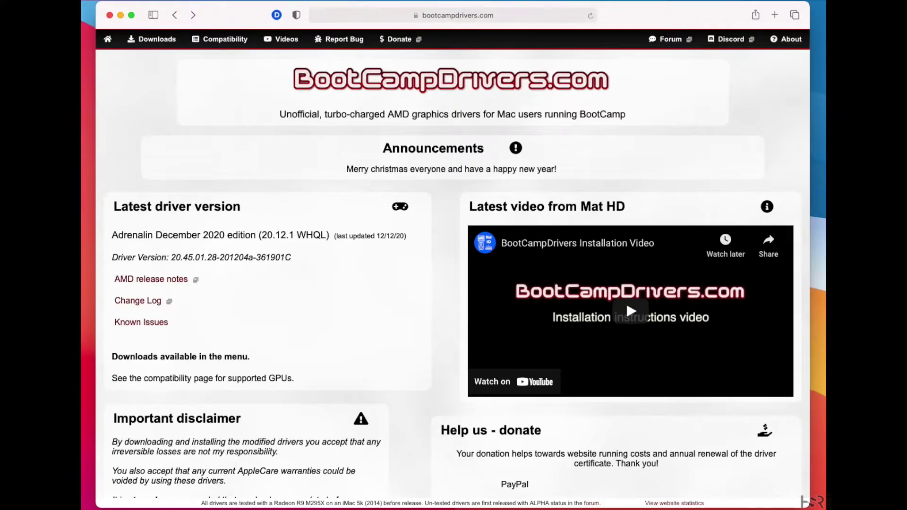
Bring a Finder window forward, move it fully on screen and show the Win10Games drive
{"action": "key", "text": "super+Tab"}
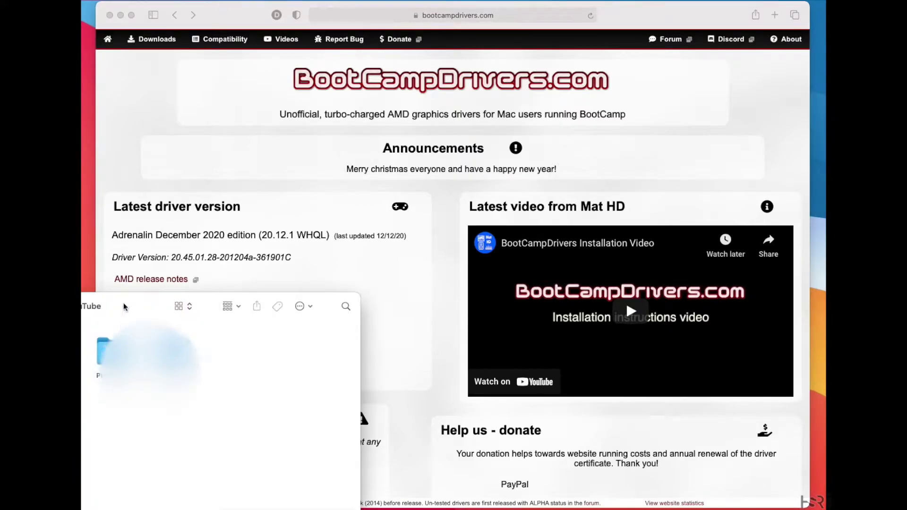
{"action": "left_click_drag", "start_coordinate": [124, 307], "coordinate": [362, 208]}
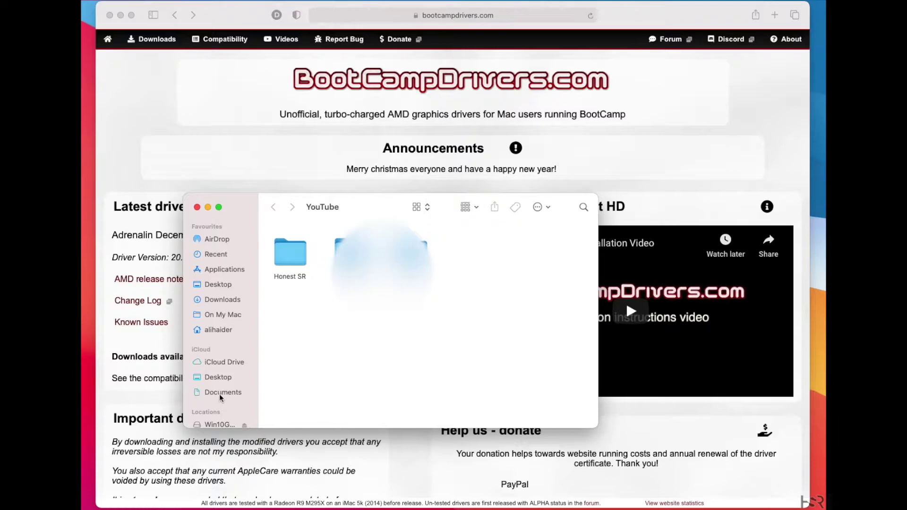
{"action": "scroll", "coordinate": [222, 398], "scroll_direction": "down", "scroll_amount": 3}
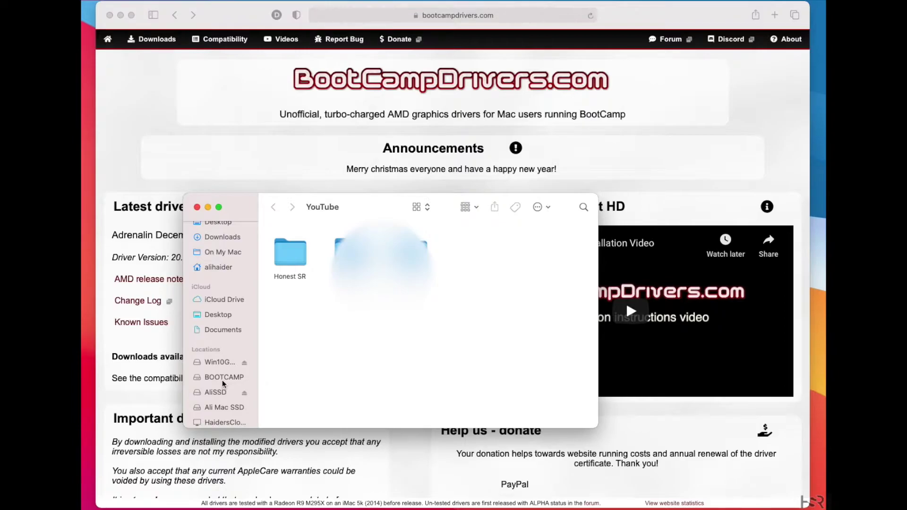
{"action": "left_click", "coordinate": [220, 363]}
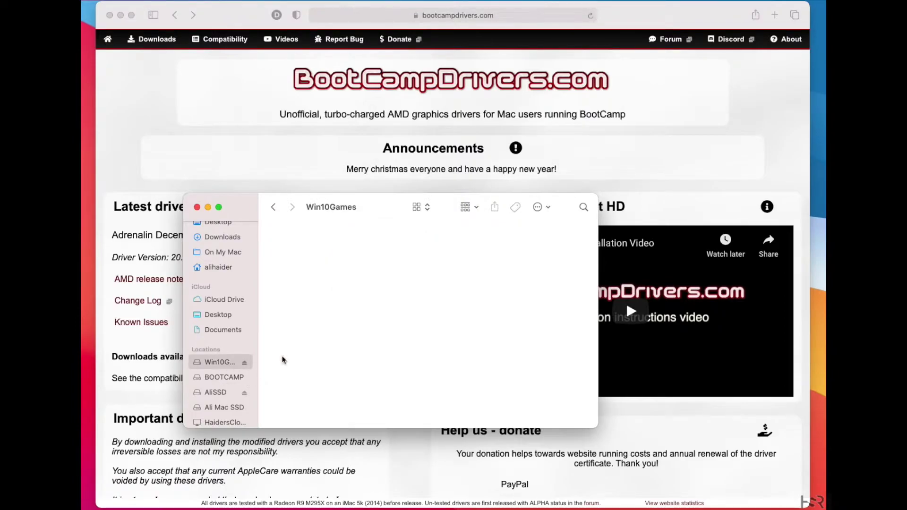
Open the Drivers folder and select the Bootcampdrivers Apr2020 Red folder
{"action": "scroll", "coordinate": [399, 348], "scroll_direction": "down", "scroll_amount": 3}
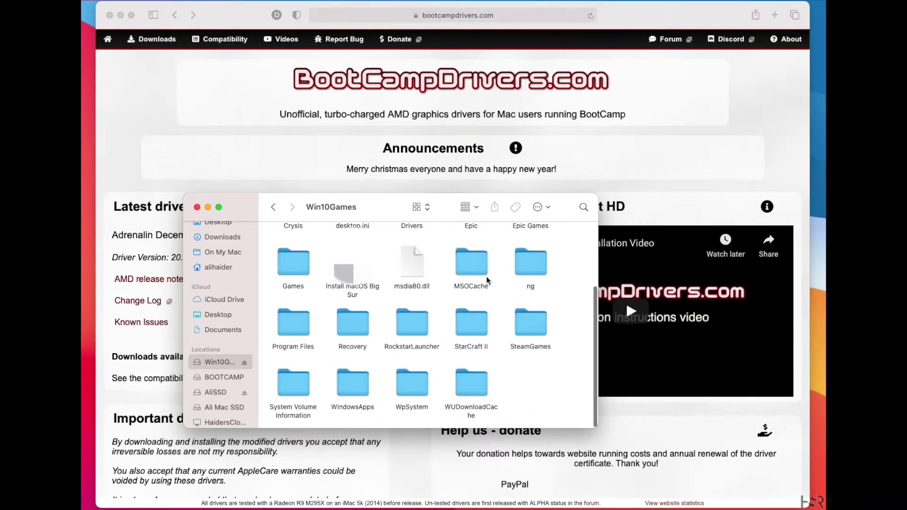
{"action": "scroll", "coordinate": [488, 282], "scroll_direction": "up", "scroll_amount": 3}
{"action": "left_click", "coordinate": [410, 300]}
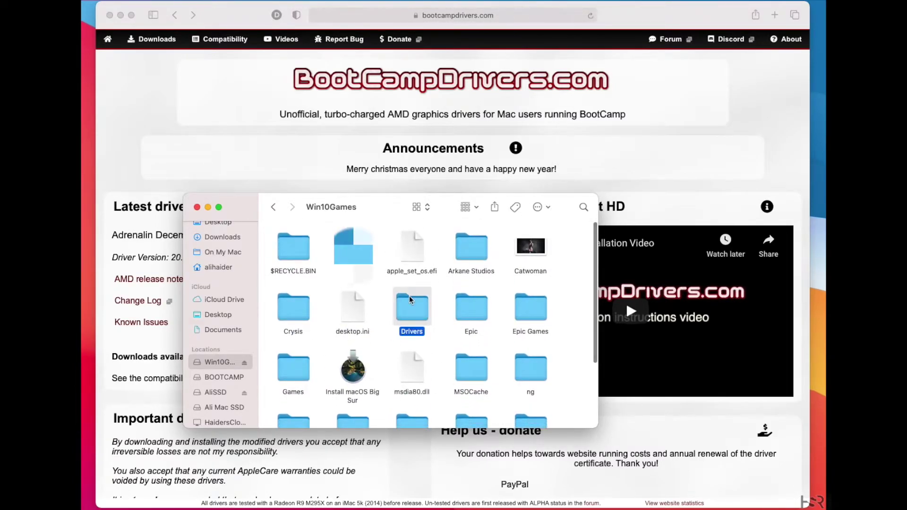
{"action": "double_click", "coordinate": [410, 300]}
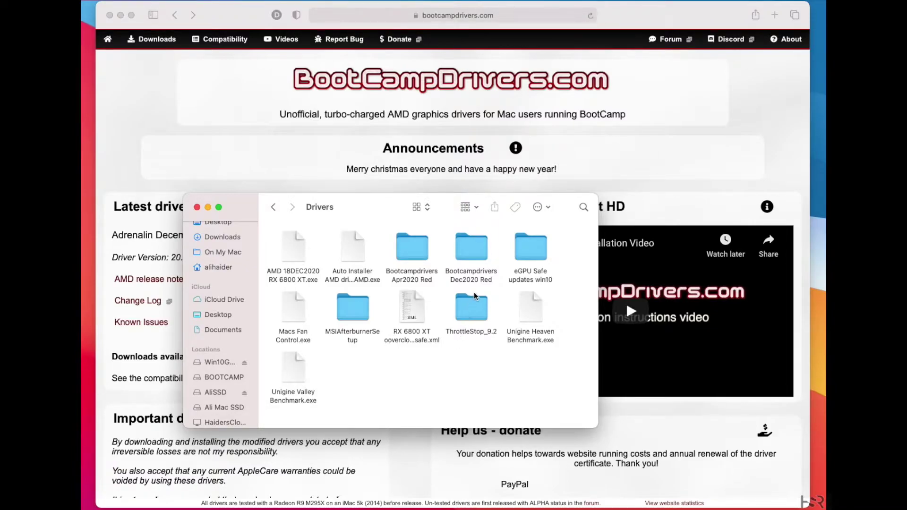
{"action": "left_click", "coordinate": [415, 249]}
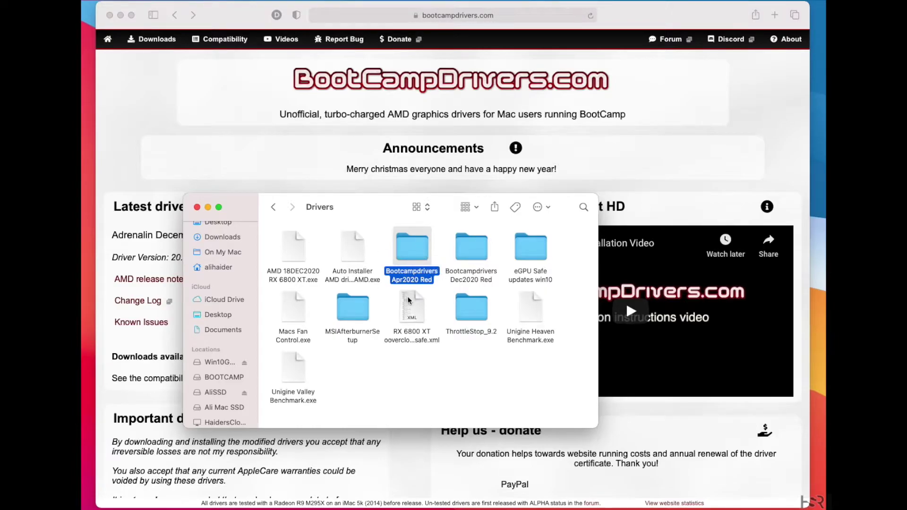
Look inside Bootcampdrivers Apr2020 Red, then go back and open Bootcampdrivers Dec2020 Red
{"action": "double_click", "coordinate": [416, 261]}
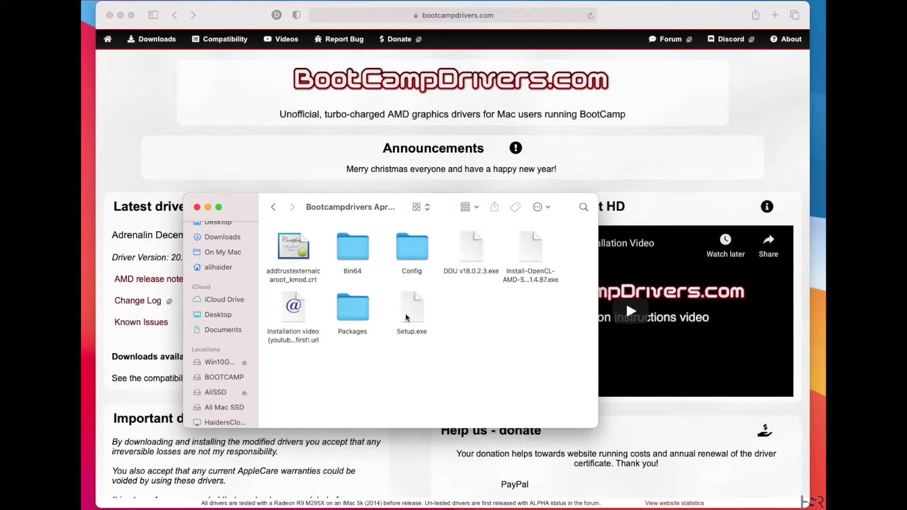
{"action": "left_click", "coordinate": [274, 207]}
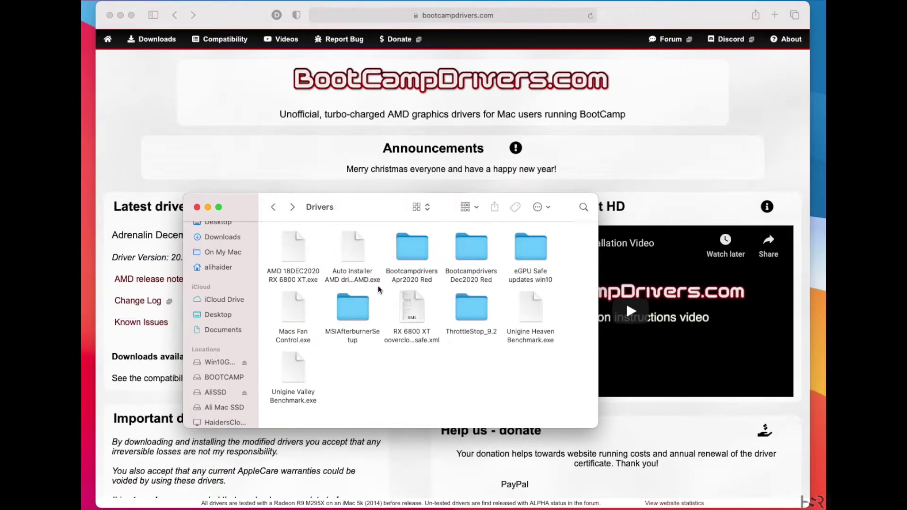
{"action": "left_click", "coordinate": [474, 253]}
{"action": "double_click", "coordinate": [474, 253]}
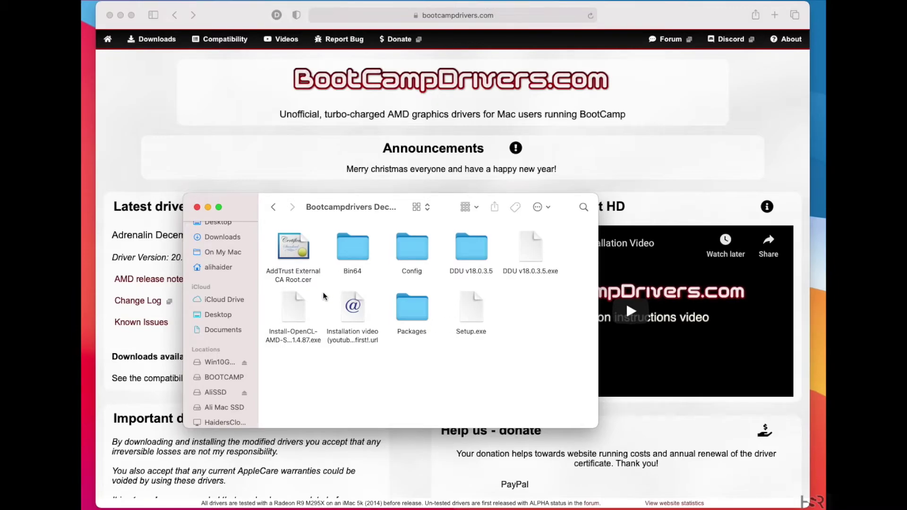
Close the Finder window showing the Dec2020 driver folder
{"action": "left_click", "coordinate": [197, 207]}
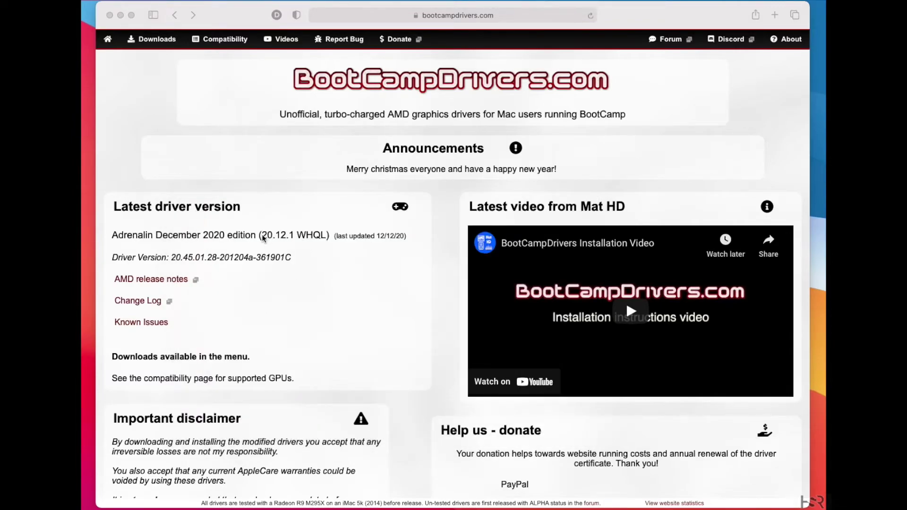
Mark version 20.12.1, then search 'amd driver support' in a new tab and open AMD's result
{"action": "left_click_drag", "start_coordinate": [294, 235], "coordinate": [259, 235]}
{"action": "left_click", "coordinate": [775, 15]}
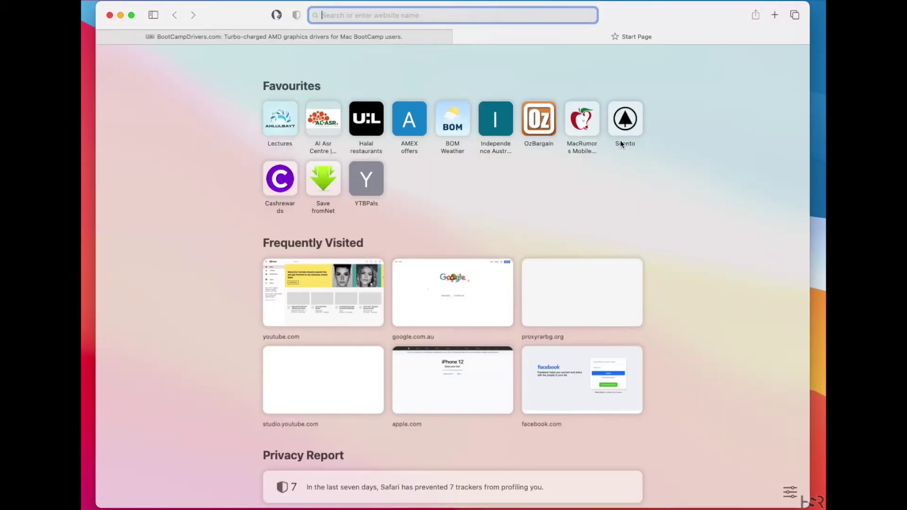
{"action": "type", "text": "am"}
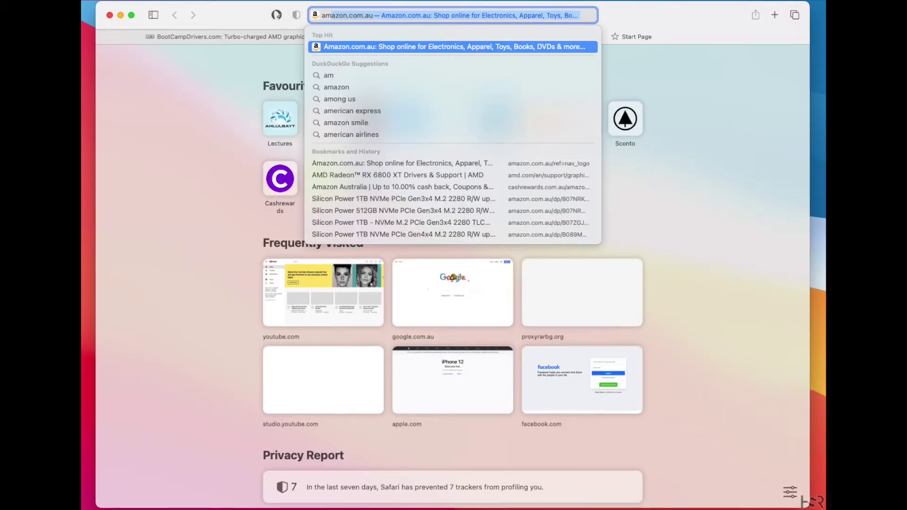
{"action": "type", "text": "d su"}
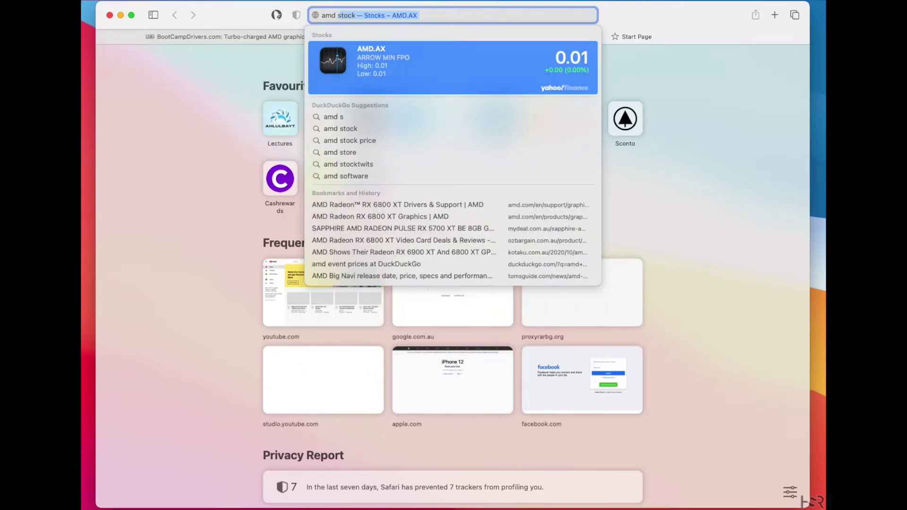
{"action": "key", "text": "BackSpace"}
{"action": "key", "text": "BackSpace"}
{"action": "type", "text": "driver support"}
{"action": "key", "text": "Return"}
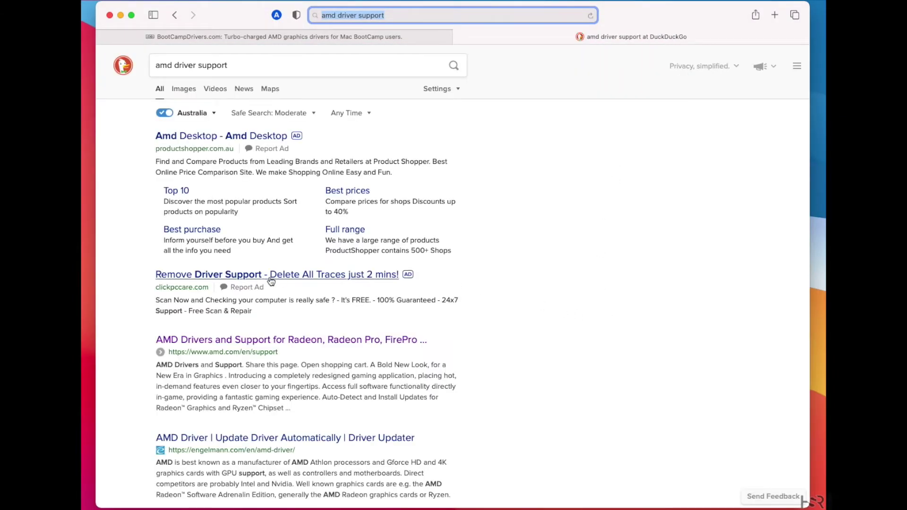
{"action": "left_click", "coordinate": [253, 340]}
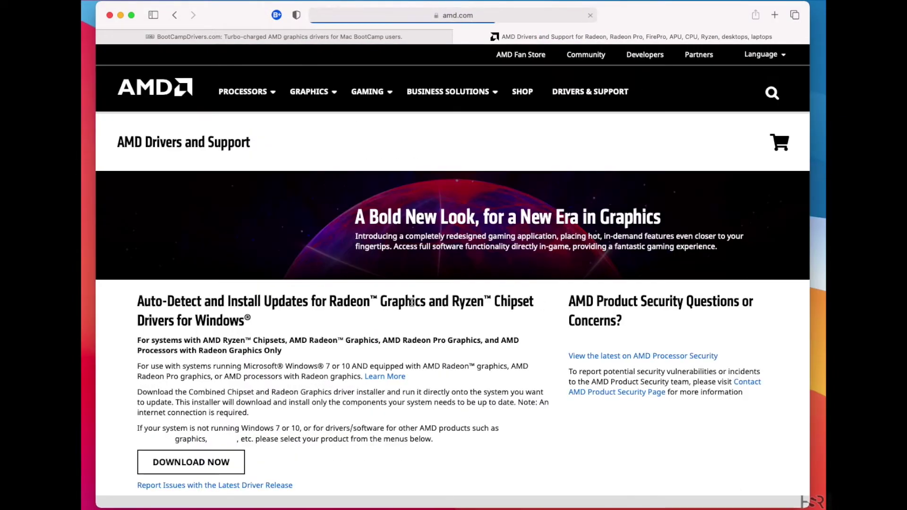
Choose Mac Graphics > Apple Boot Camp in AMD's product lists and submit
{"action": "scroll", "coordinate": [417, 296], "scroll_direction": "down", "scroll_amount": 10}
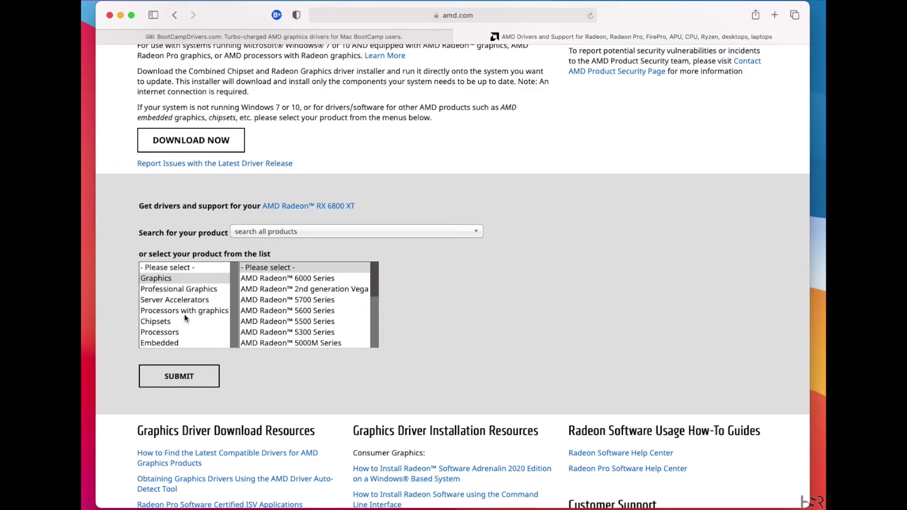
{"action": "scroll", "coordinate": [184, 314], "scroll_direction": "down", "scroll_amount": 2}
{"action": "scroll", "coordinate": [240, 314], "scroll_direction": "up", "scroll_amount": 1}
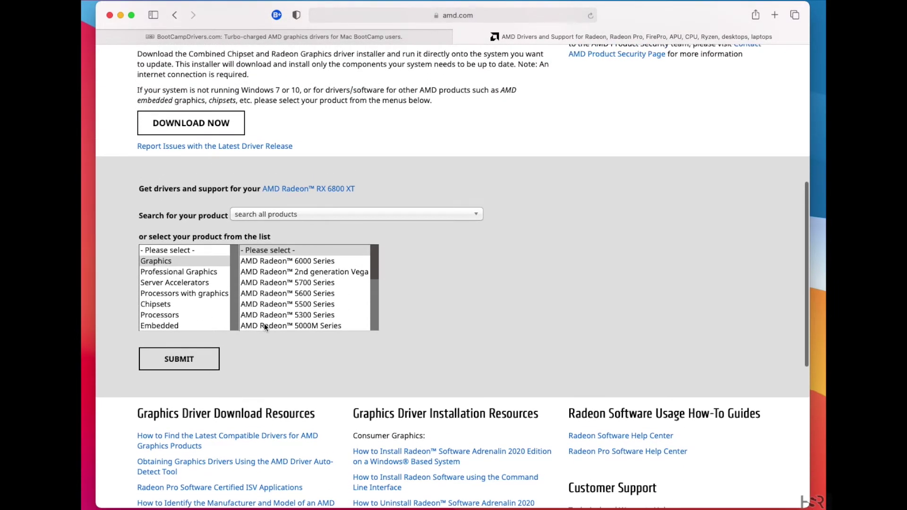
{"action": "scroll", "coordinate": [351, 311], "scroll_direction": "down", "scroll_amount": 5}
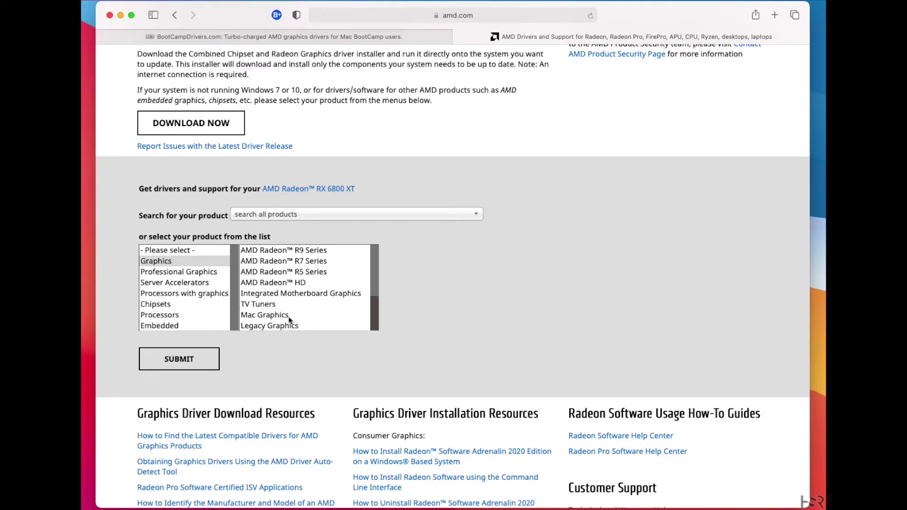
{"action": "left_click", "coordinate": [288, 316]}
{"action": "left_click", "coordinate": [429, 263]}
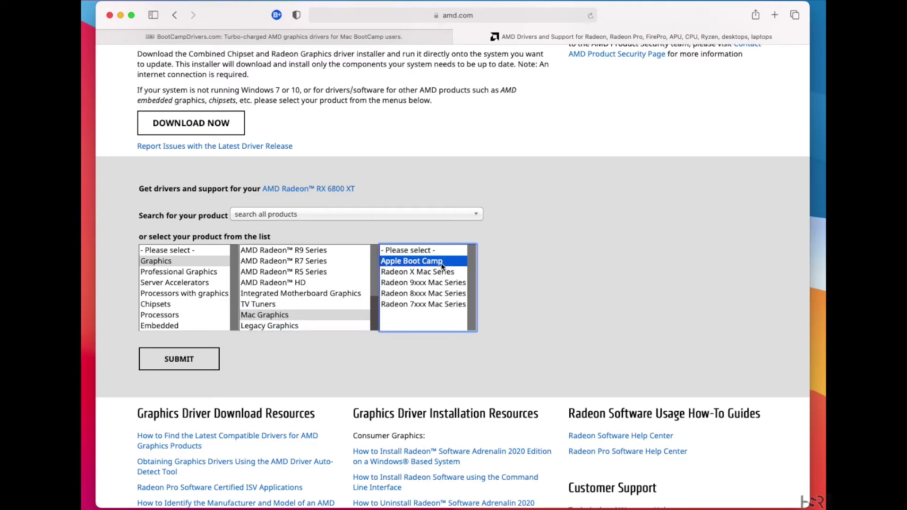
{"action": "left_click", "coordinate": [179, 367]}
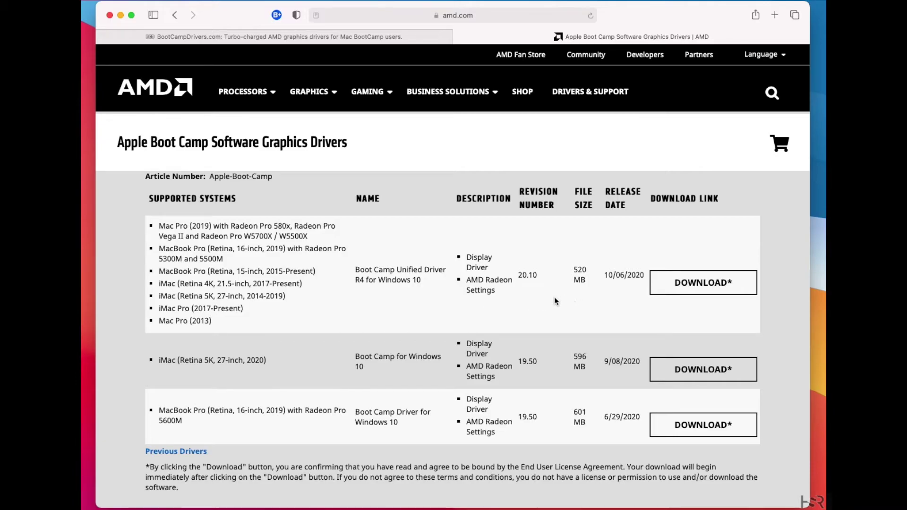
Highlight the 10/06/2020 release date, go back, and compare against the BootCampDrivers.com tab
{"action": "left_click_drag", "start_coordinate": [609, 275], "coordinate": [641, 276]}
{"action": "left_click", "coordinate": [173, 16]}
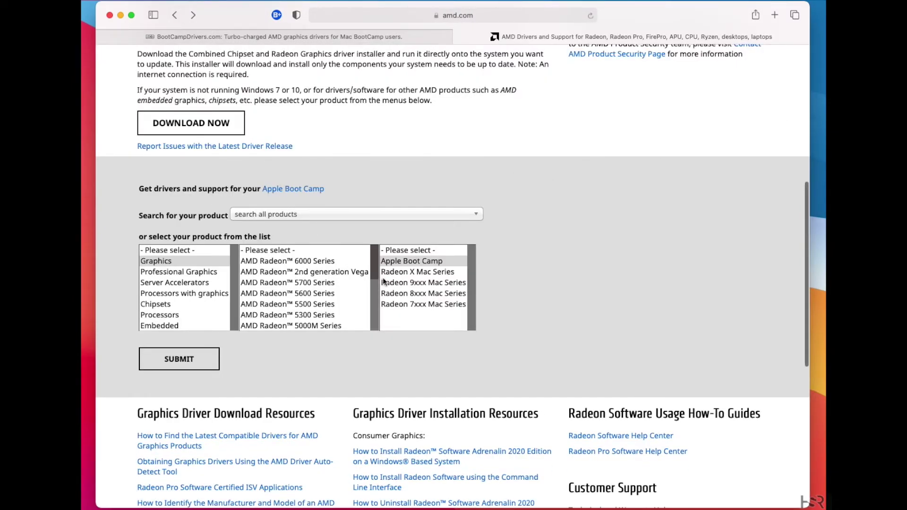
{"action": "left_click", "coordinate": [364, 38]}
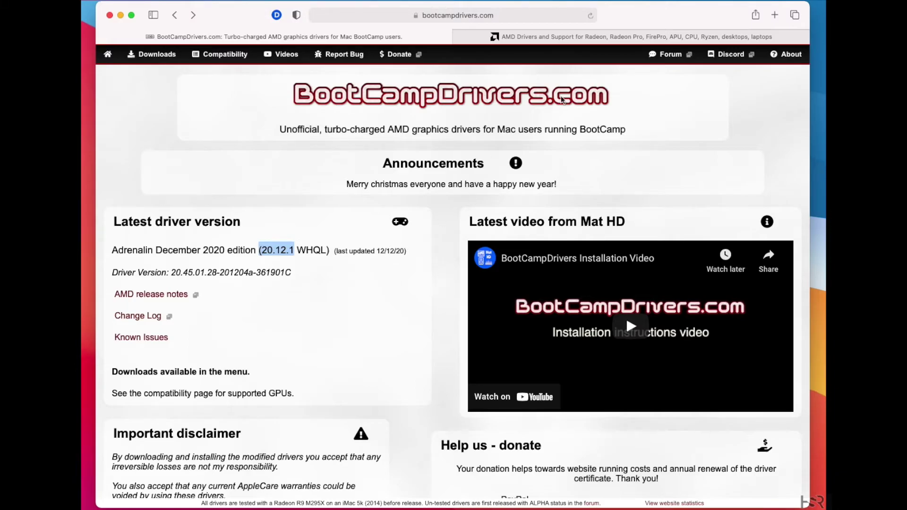
{"action": "left_click", "coordinate": [592, 36]}
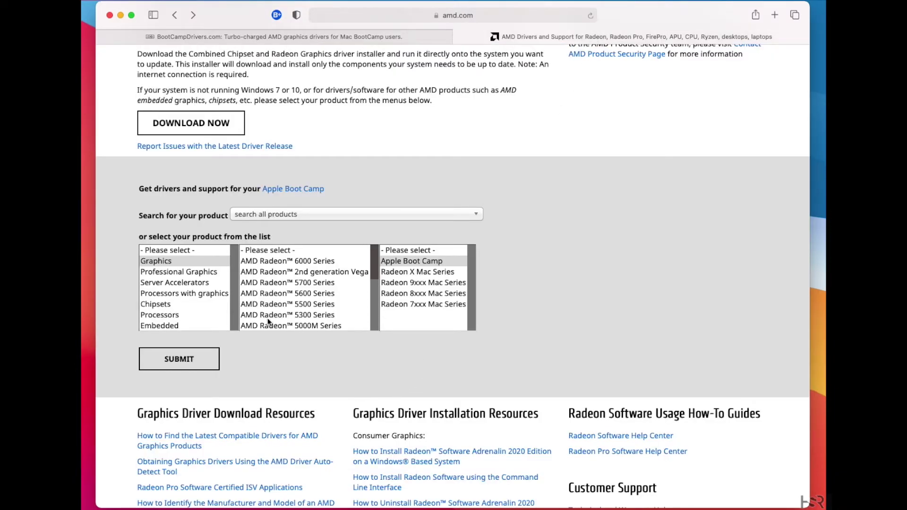
Submit Radeon 6000 Series > 6800 Series > RX 6800 XT and highlight Windows 10 revision 20.12.2
{"action": "left_click", "coordinate": [295, 262]}
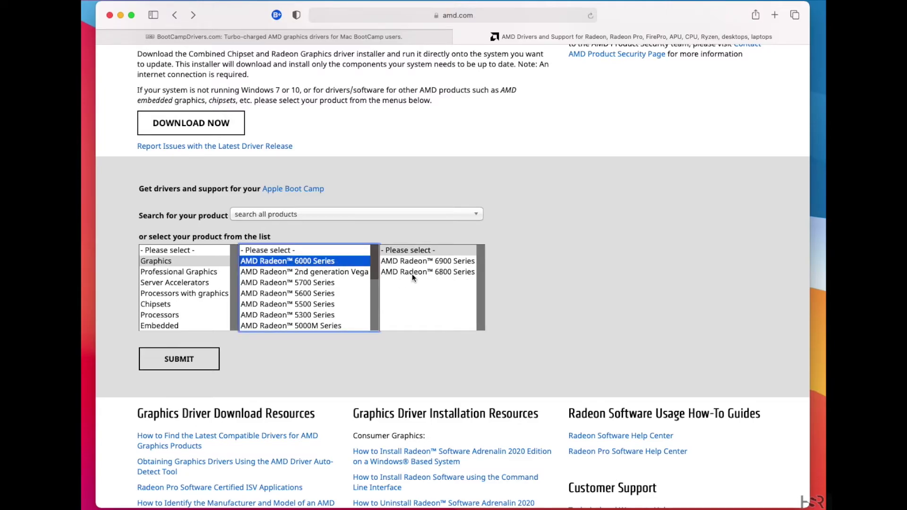
{"action": "left_click", "coordinate": [412, 273]}
{"action": "left_click", "coordinate": [567, 263]}
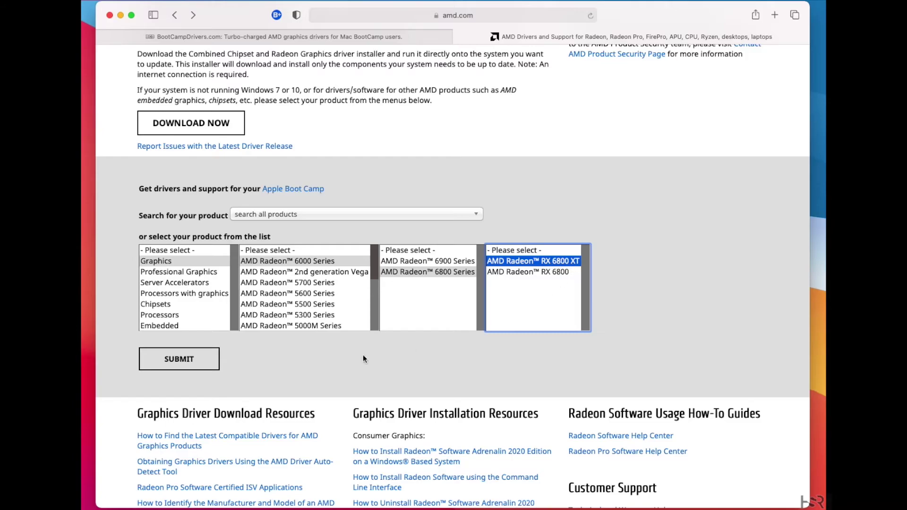
{"action": "left_click", "coordinate": [179, 360]}
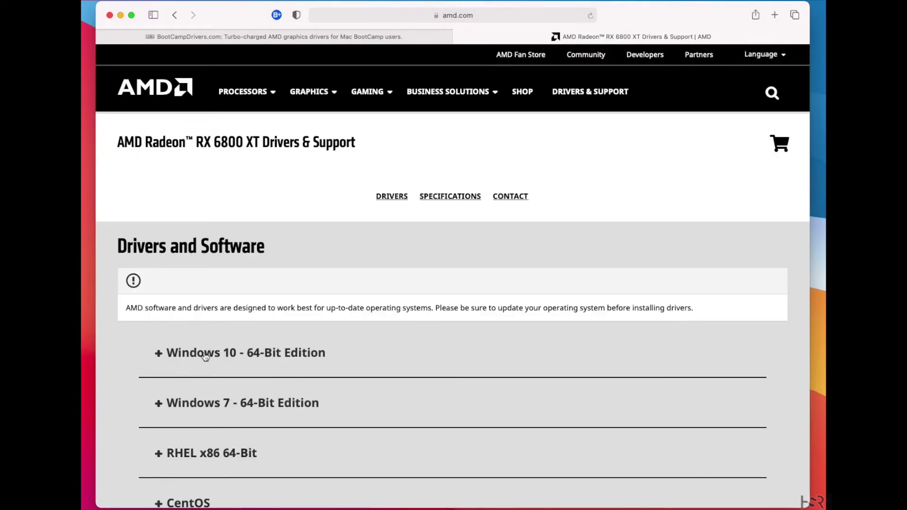
{"action": "left_click", "coordinate": [208, 353]}
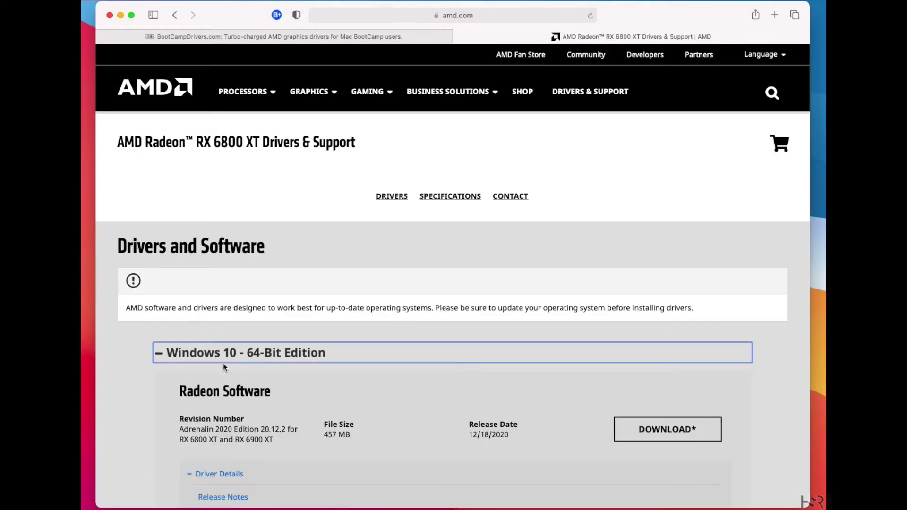
{"action": "scroll", "coordinate": [229, 369], "scroll_direction": "down", "scroll_amount": 3}
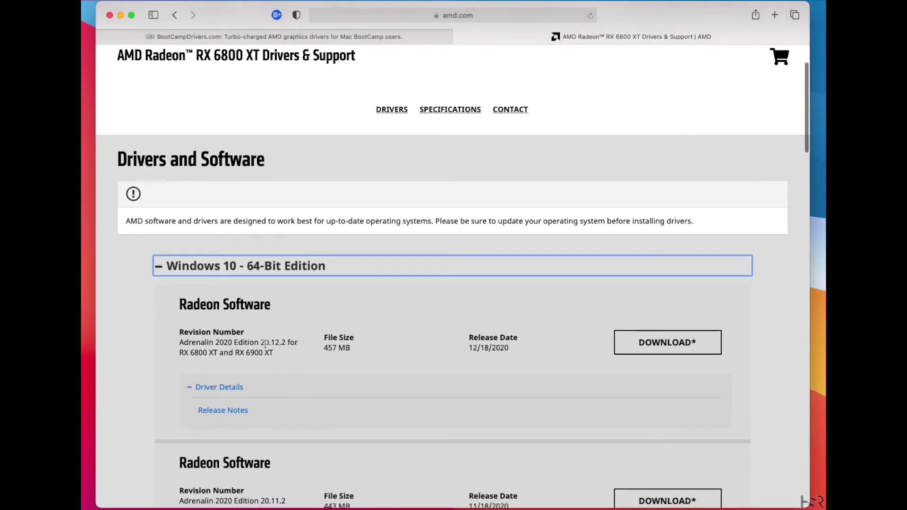
{"action": "left_click_drag", "start_coordinate": [261, 343], "coordinate": [291, 344]}
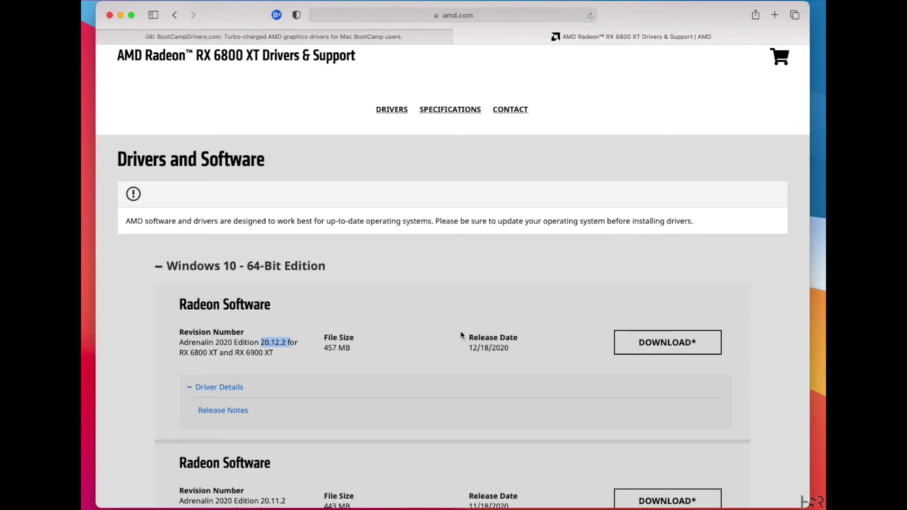
Switch to the BootCampDrivers.com tab to compare its 20.12.1 driver with AMD's 20.12.2
{"action": "left_click", "coordinate": [251, 38]}
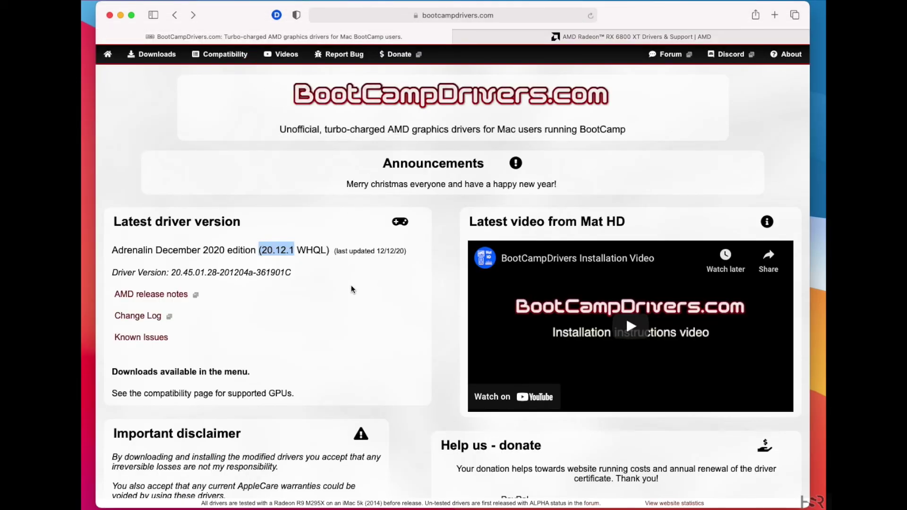